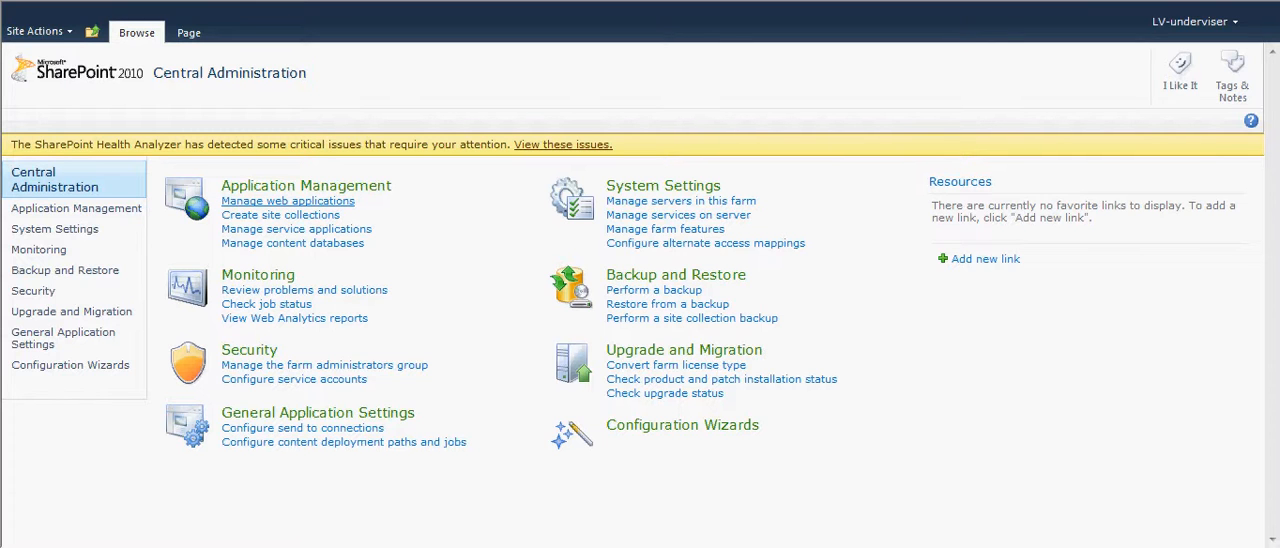
- Start creating a new web application from web application management and prefix its new IIS web site name with "Test"
left_click(287, 201)
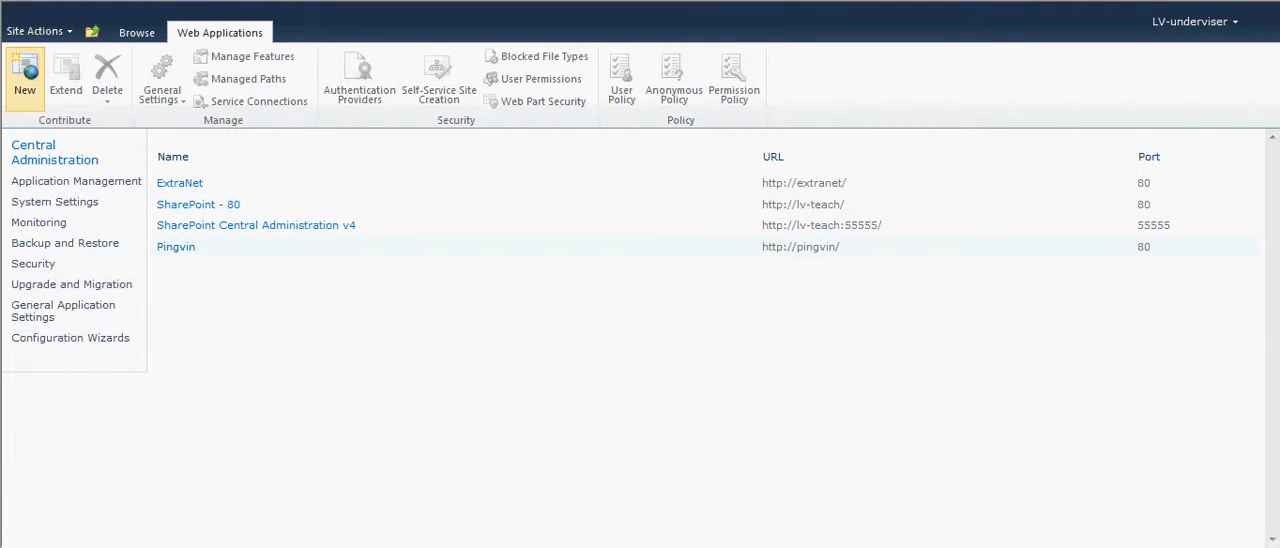
left_click(25, 75)
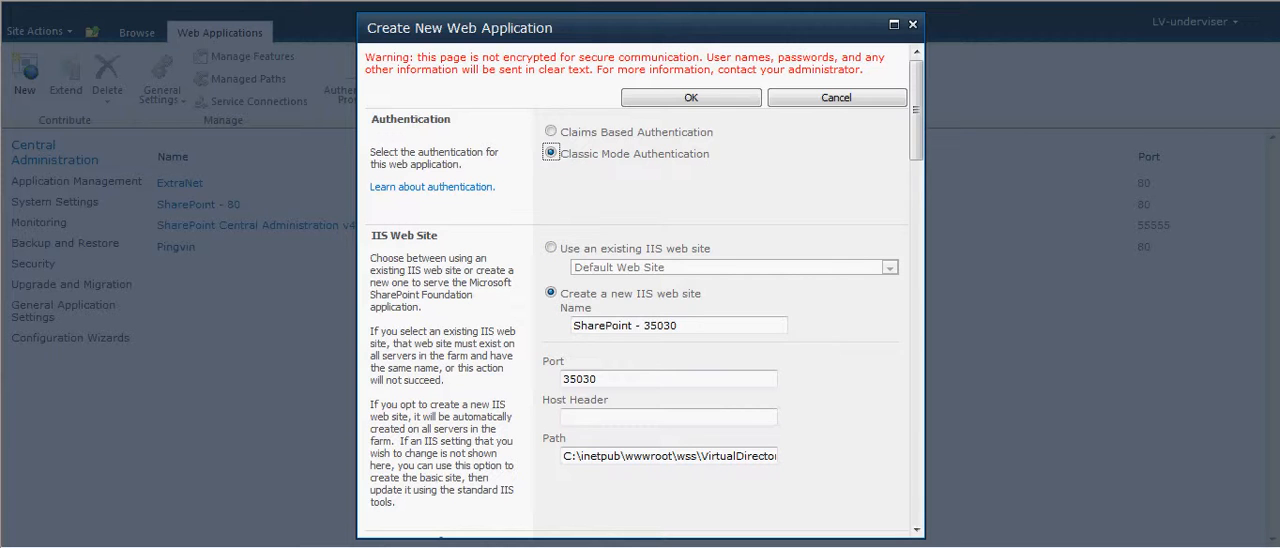
scroll(636, 290, "down", 1)
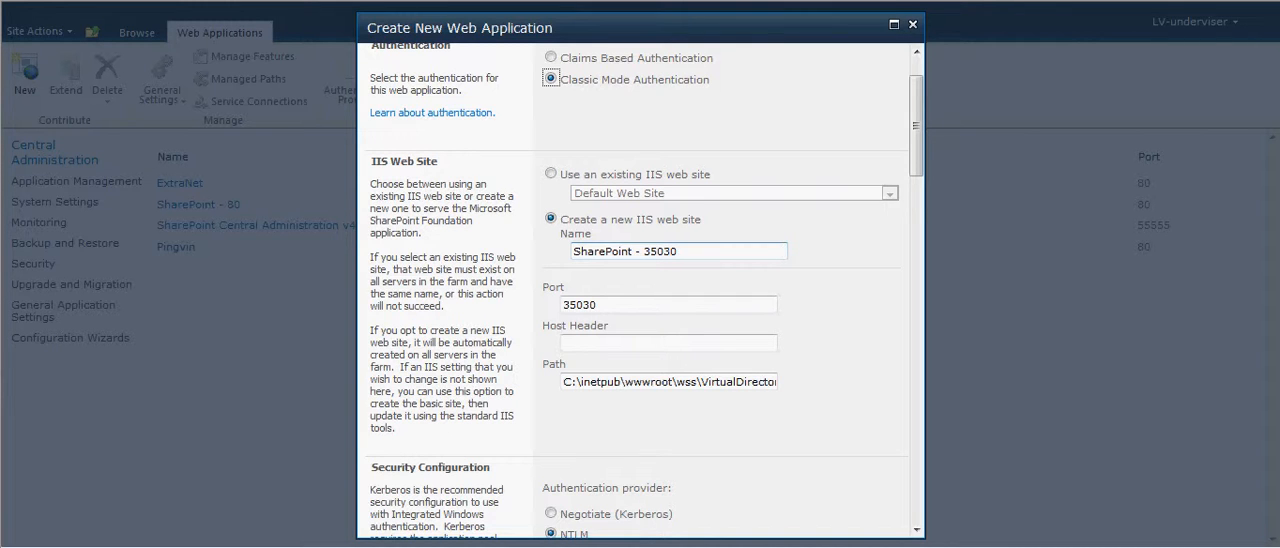
left_click(574, 251)
type("TE")
key("BackSpace")
type("est")
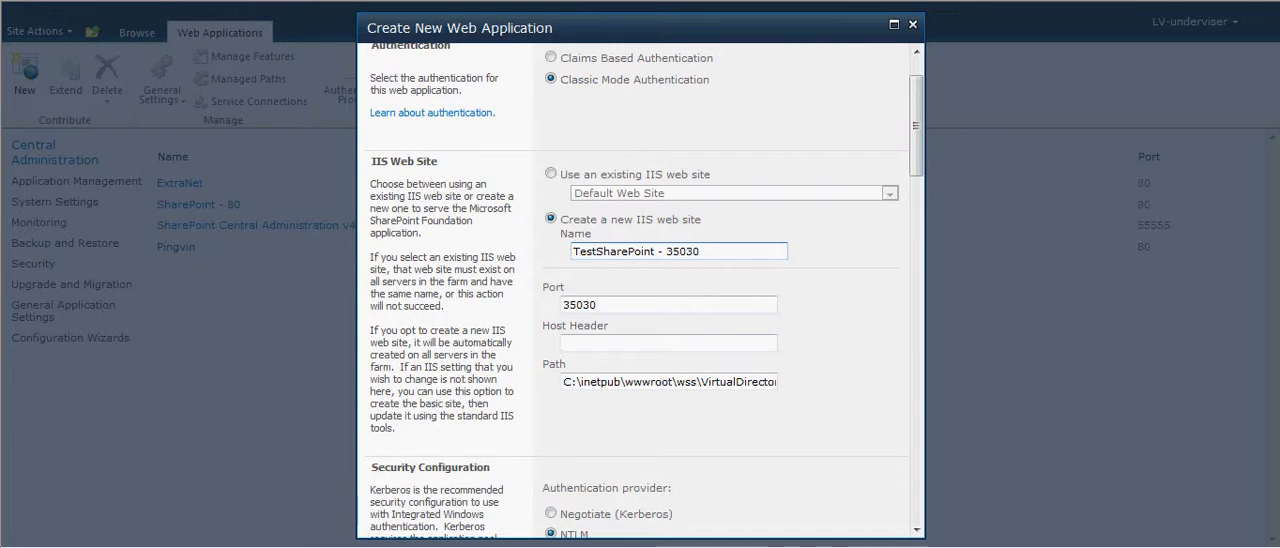
- Set the web application's port to 8080 and change the IIS web site name to "TestSharePoint - 8080"
left_click(590, 304)
double_click(590, 304)
type("8080")
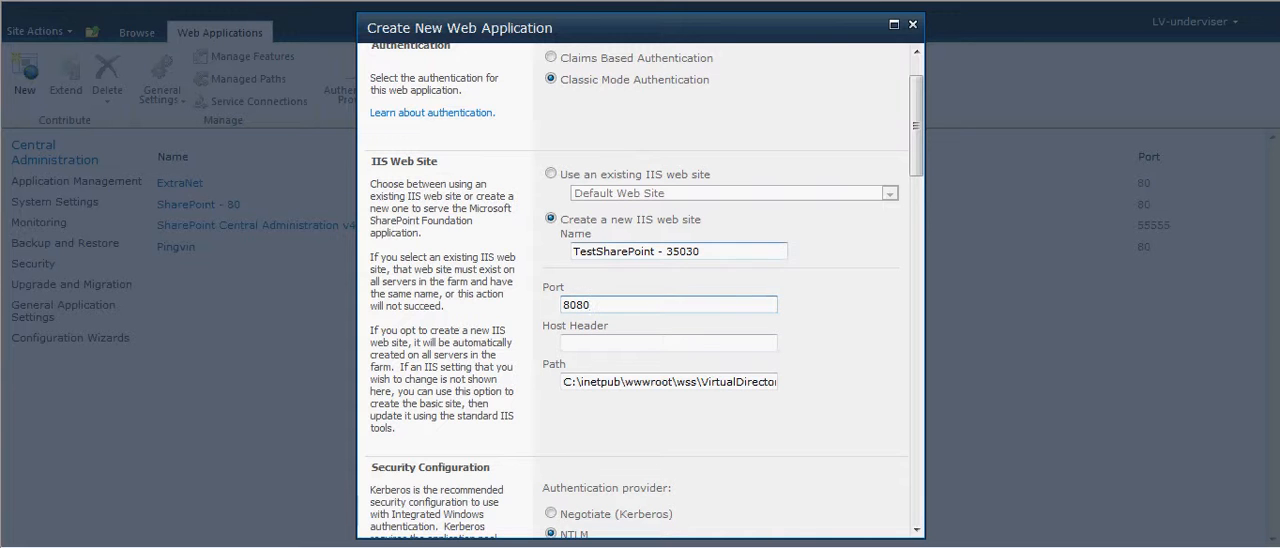
left_click(688, 252)
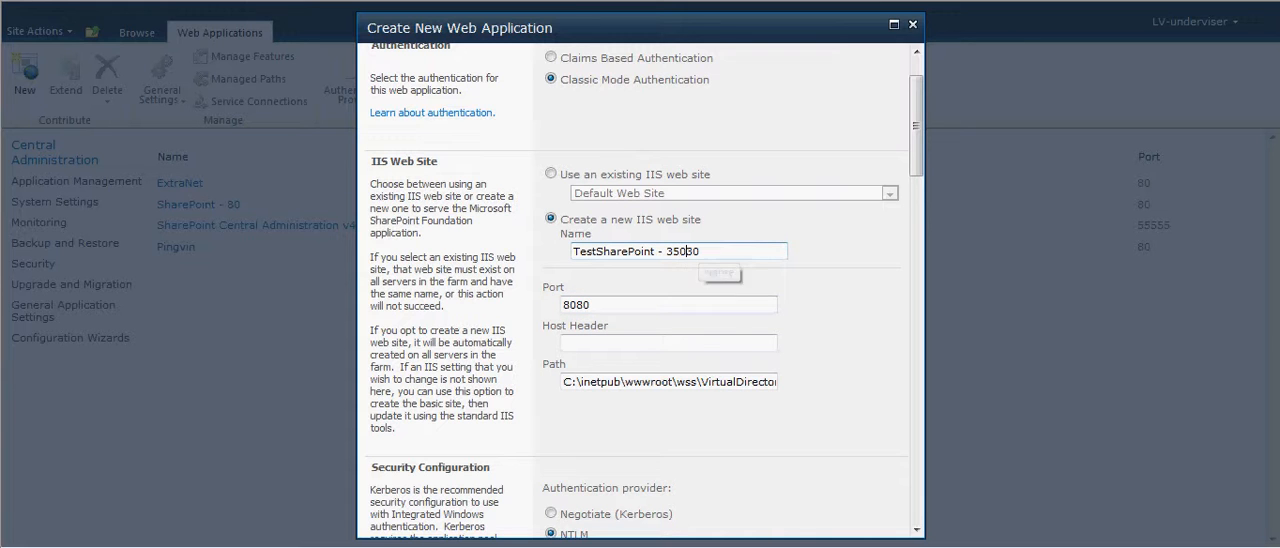
left_click(707, 252)
key("BackSpace")
key("BackSpace")
key("BackSpace")
key("BackSpace")
key("BackSpace")
type("8080")
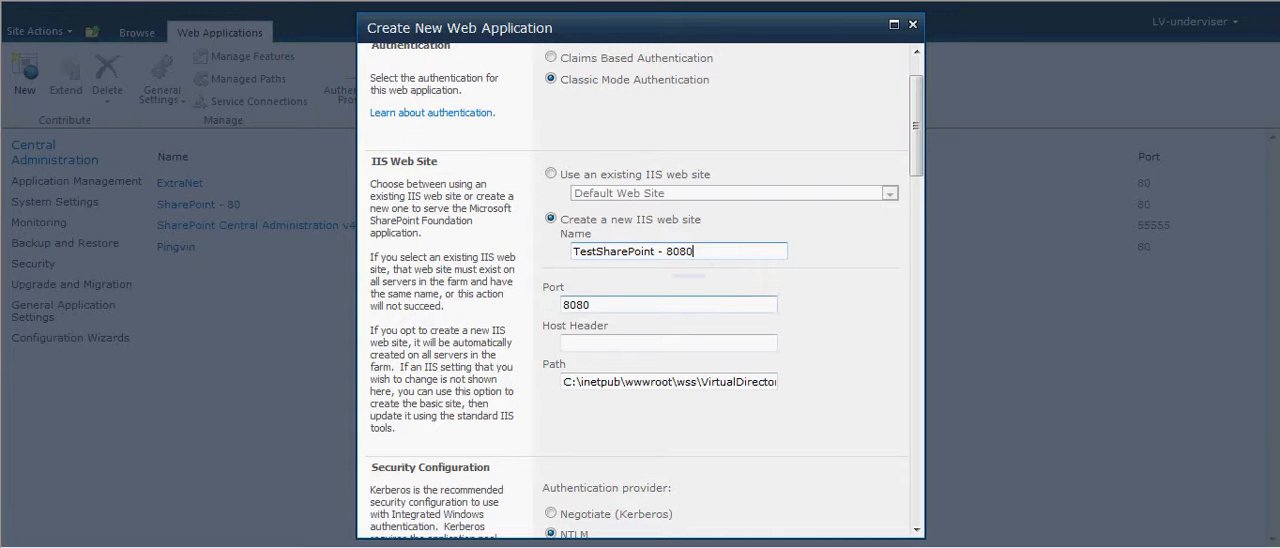
- Name the new application pool "SharePointTest - 8080" and choose KURSUS\spSrvAcc as its configurable security account
scroll(700, 305, "down", 5)
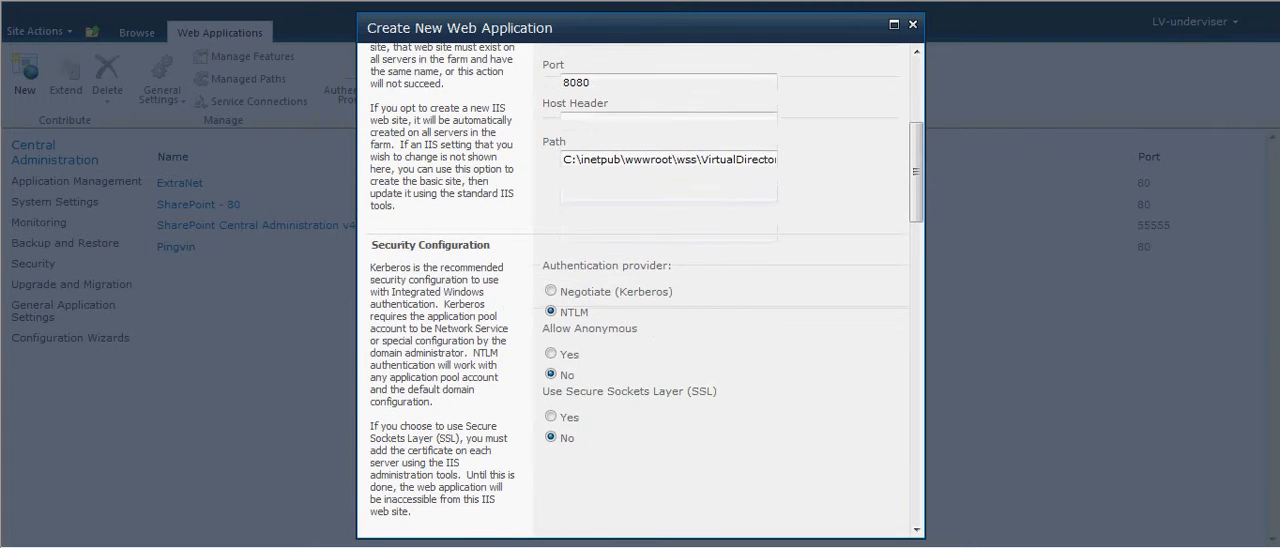
scroll(640, 290, "down", 1)
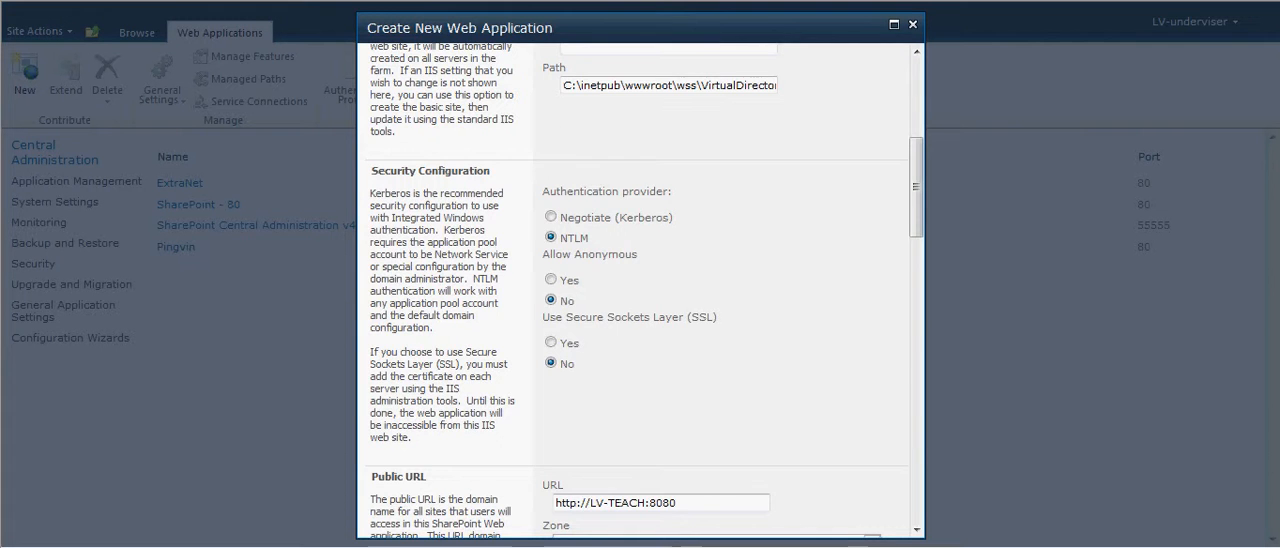
scroll(640, 290, "down", 5)
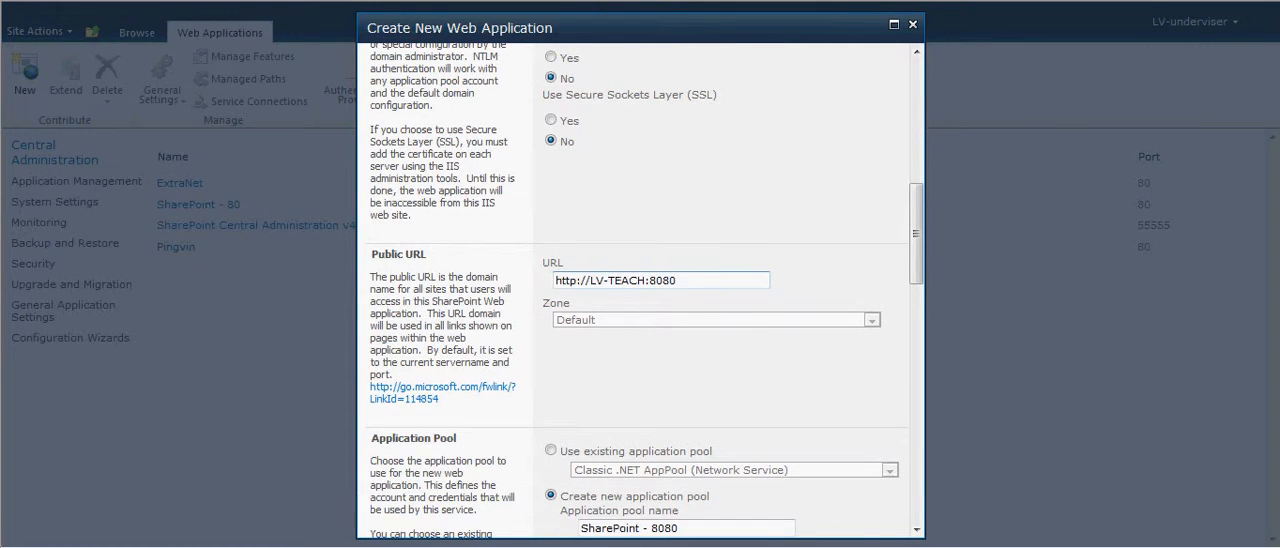
scroll(640, 290, "down", 2)
scroll(640, 290, "down", 5)
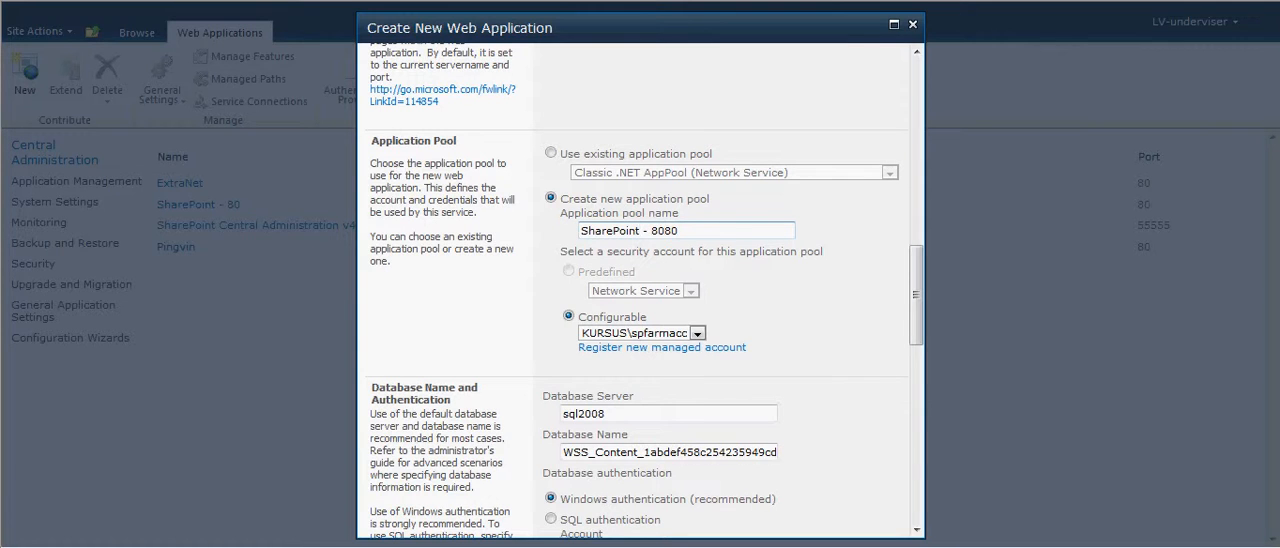
type("Test")
left_click(697, 333)
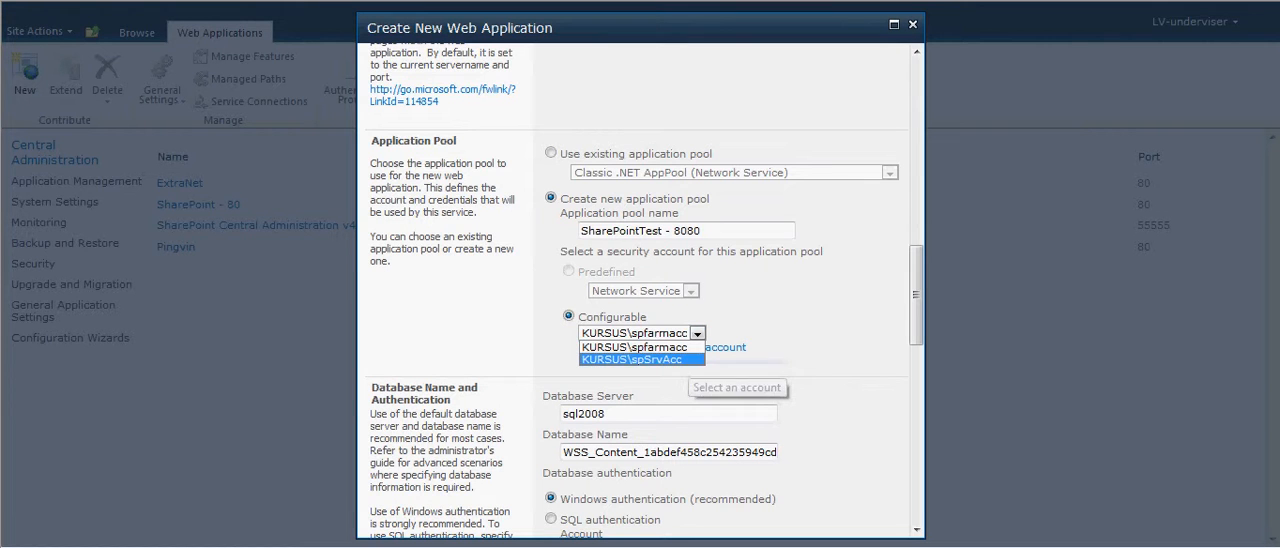
left_click(660, 359)
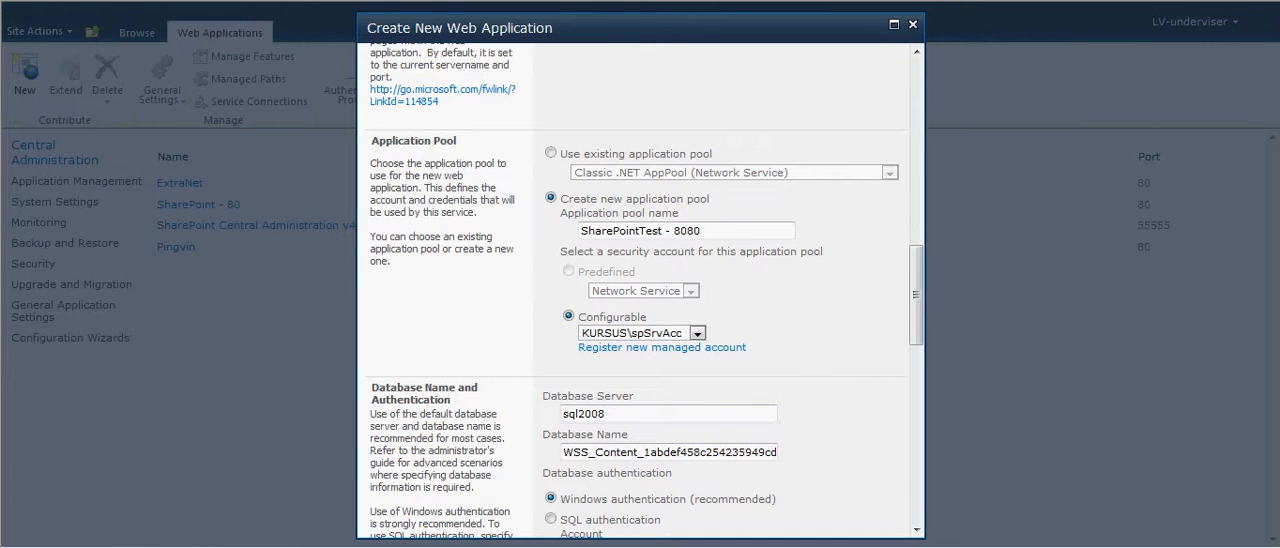
- Rename the content database to WSS_Content_SharePointTest8080, replacing the generated identifier after the WSS_Content_ prefix
scroll(645, 291, "down", 3)
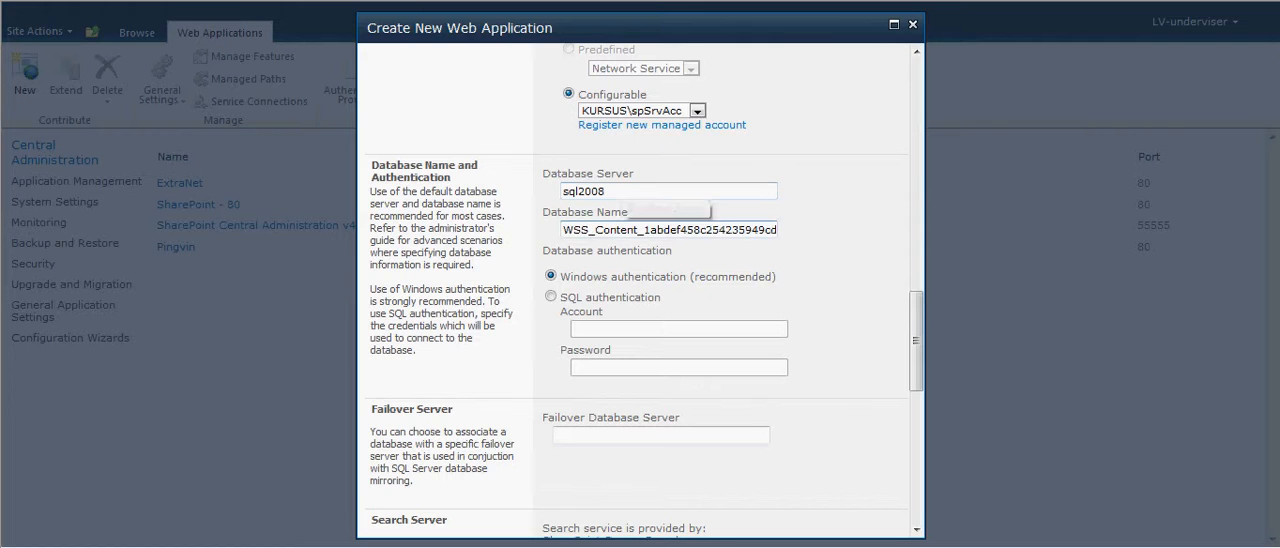
left_click_drag(642, 229, 776, 229)
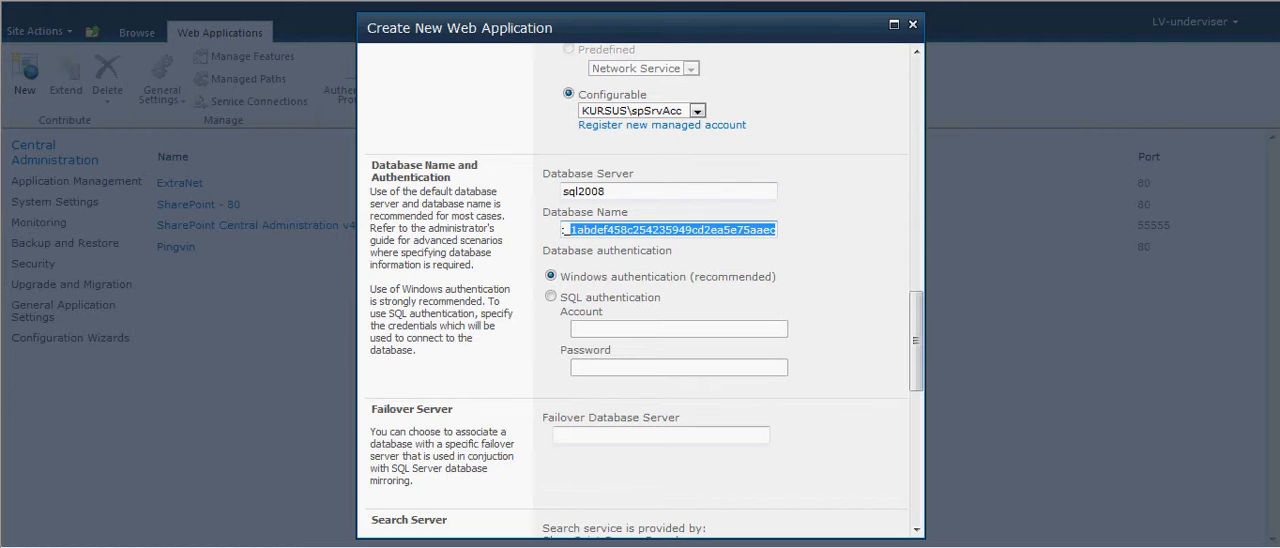
type("ShareP")
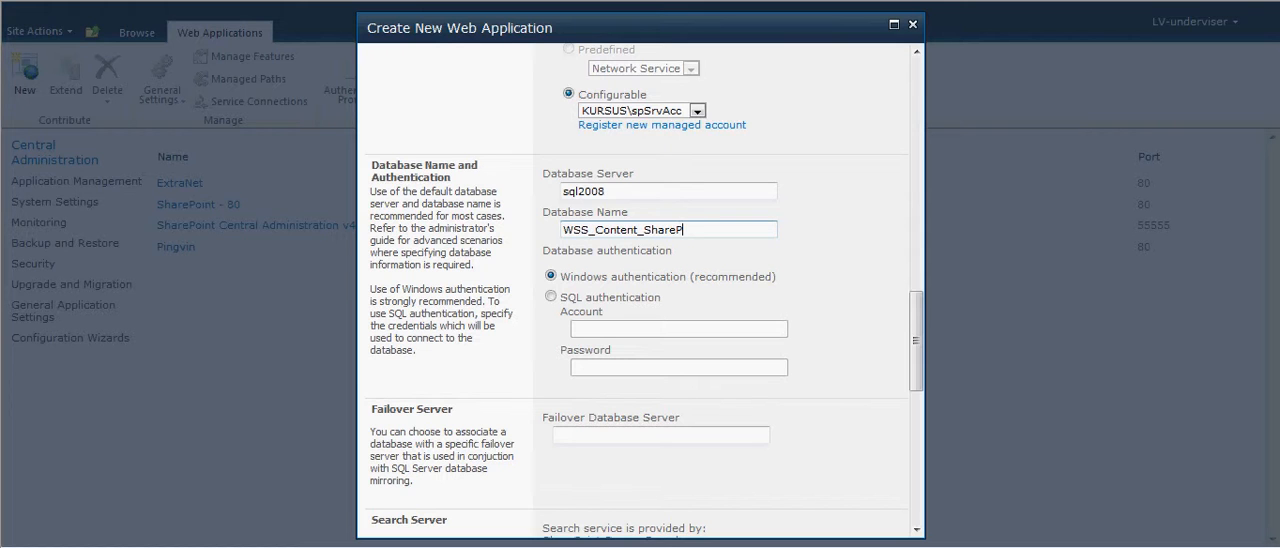
type("ointTest")
left_click(725, 230)
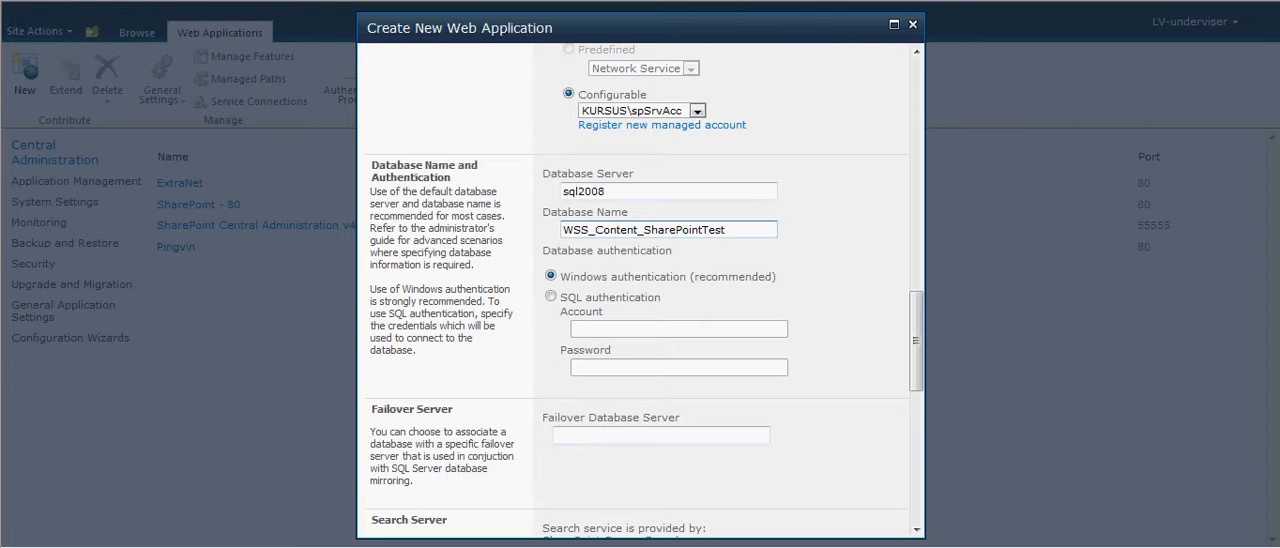
type("8080")
- Keep the default settings for the remaining sections and submit the form to create the web application
scroll(640, 290, "down", 1)
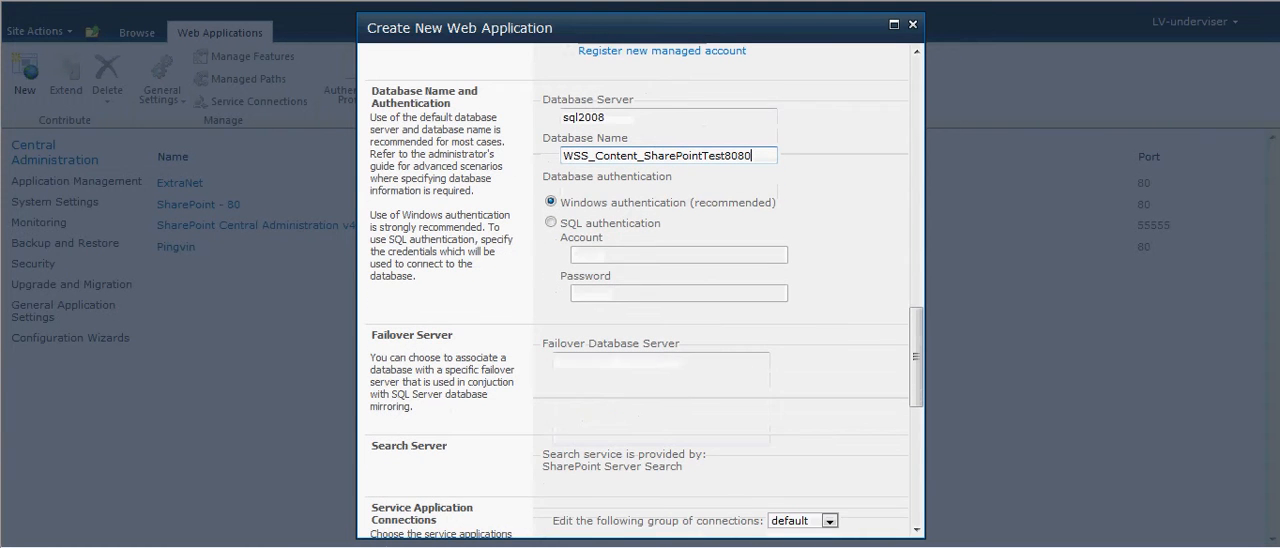
scroll(640, 290, "down", 1)
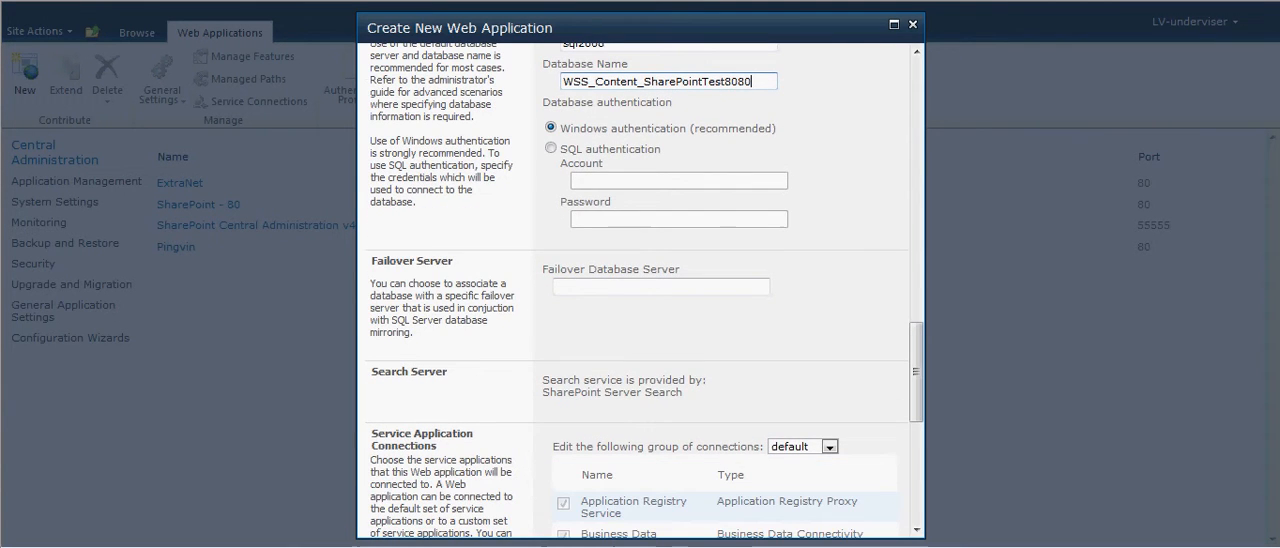
scroll(640, 290, "down", 3)
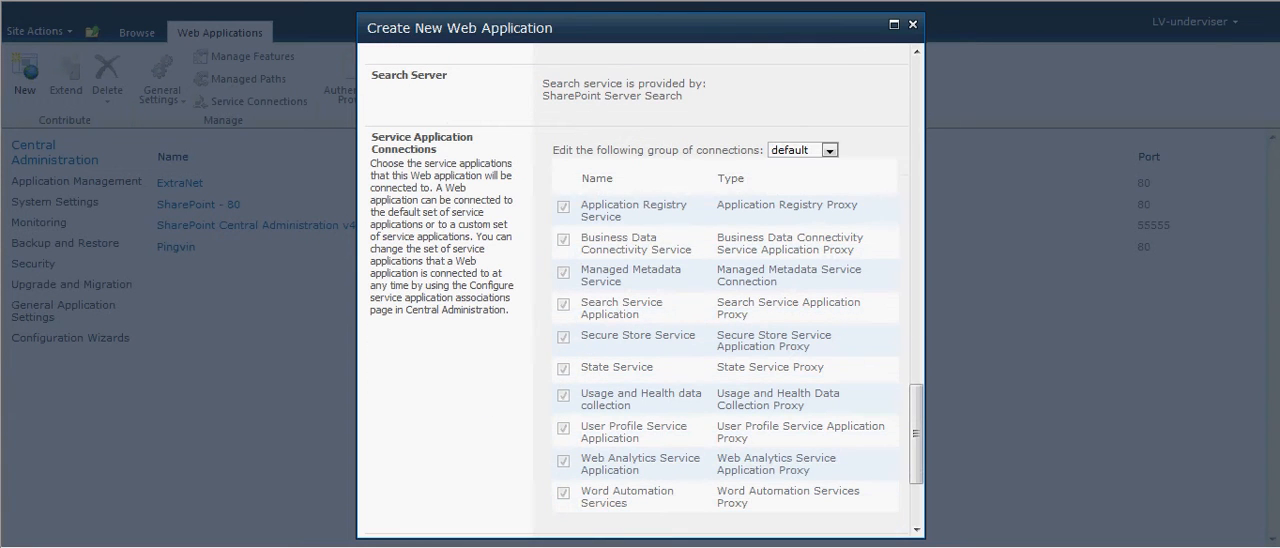
scroll(640, 290, "down", 3)
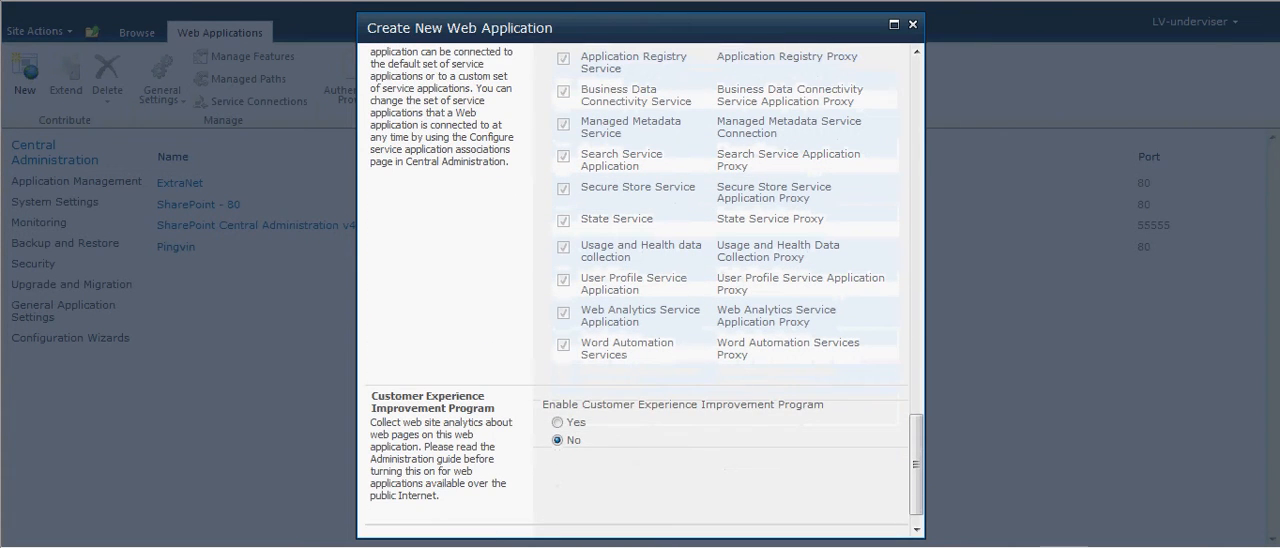
scroll(640, 290, "down", 1)
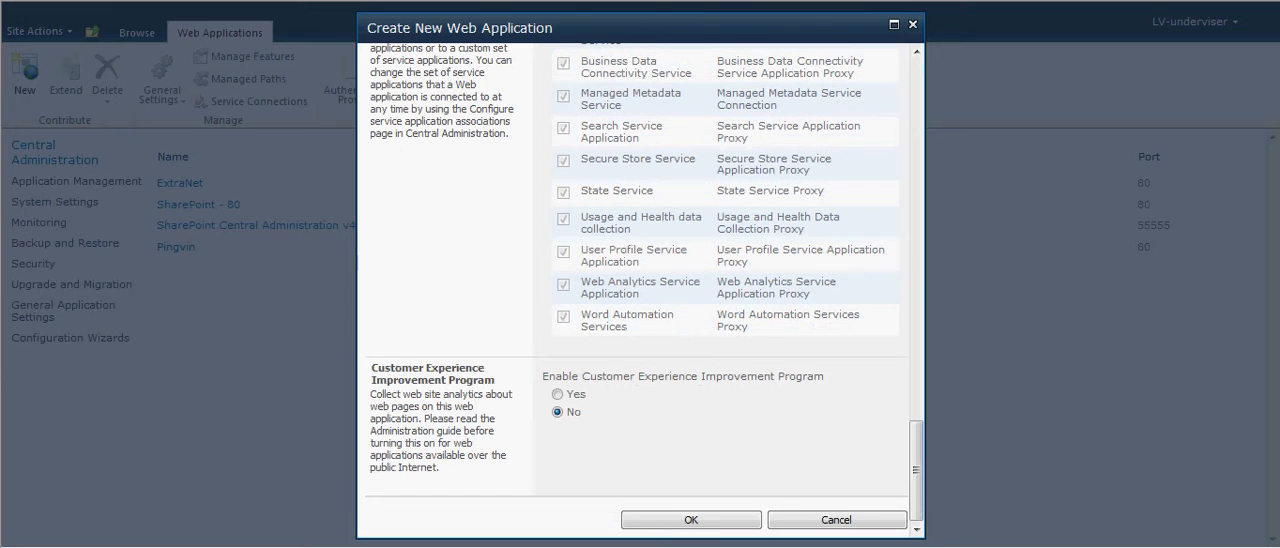
left_click(691, 519)
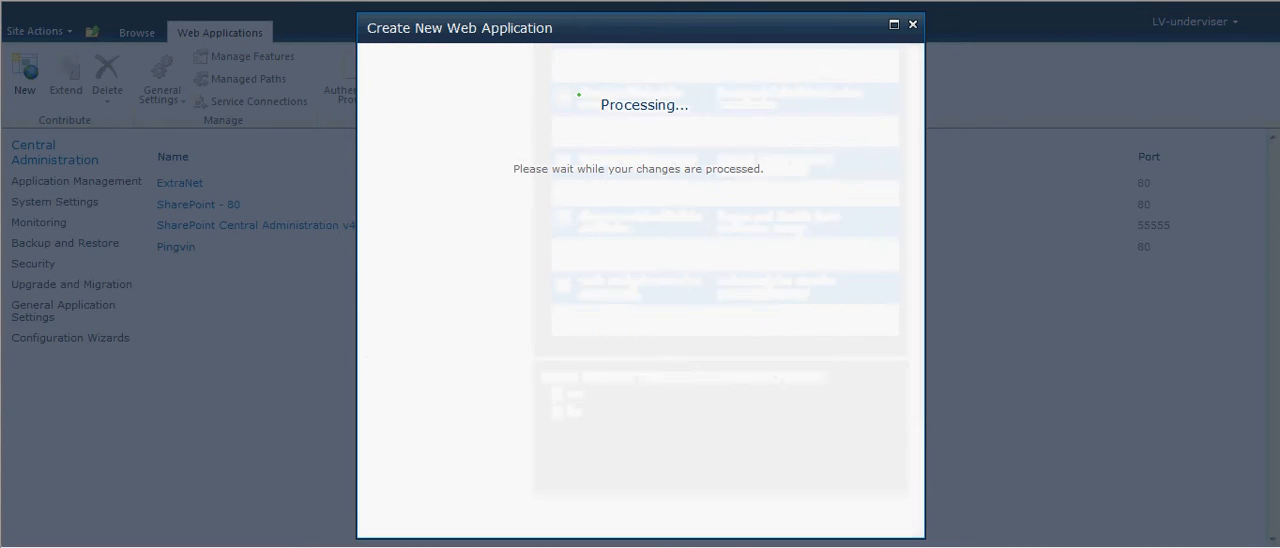